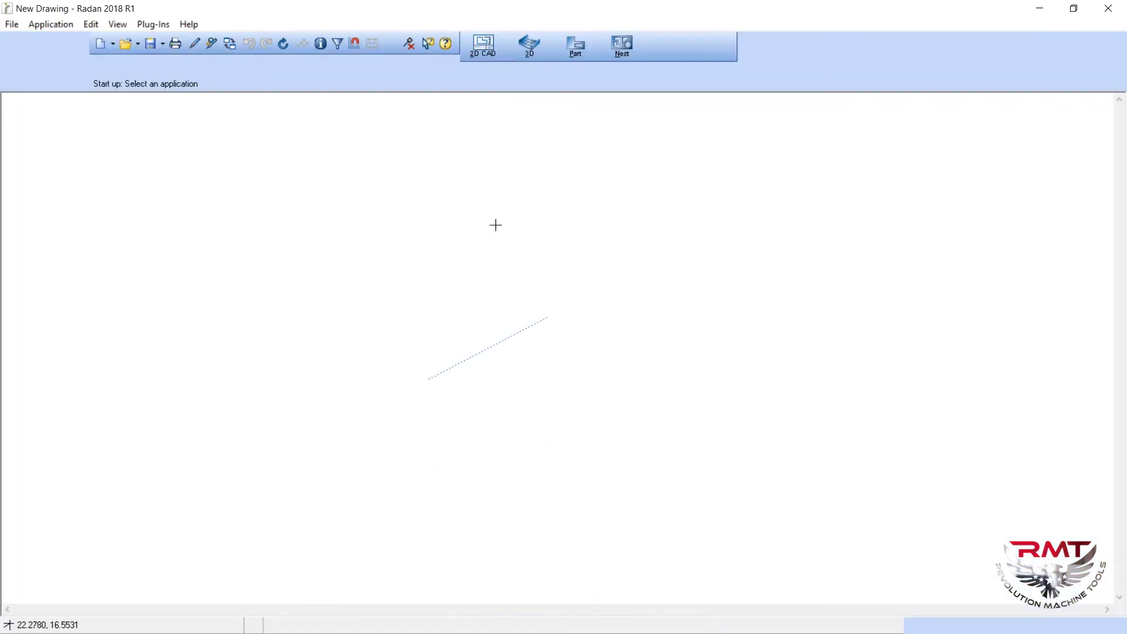
- Open the part Flat pattern2.sym from the Fuse Fab folder in the Part Editor
left_click(580, 49)
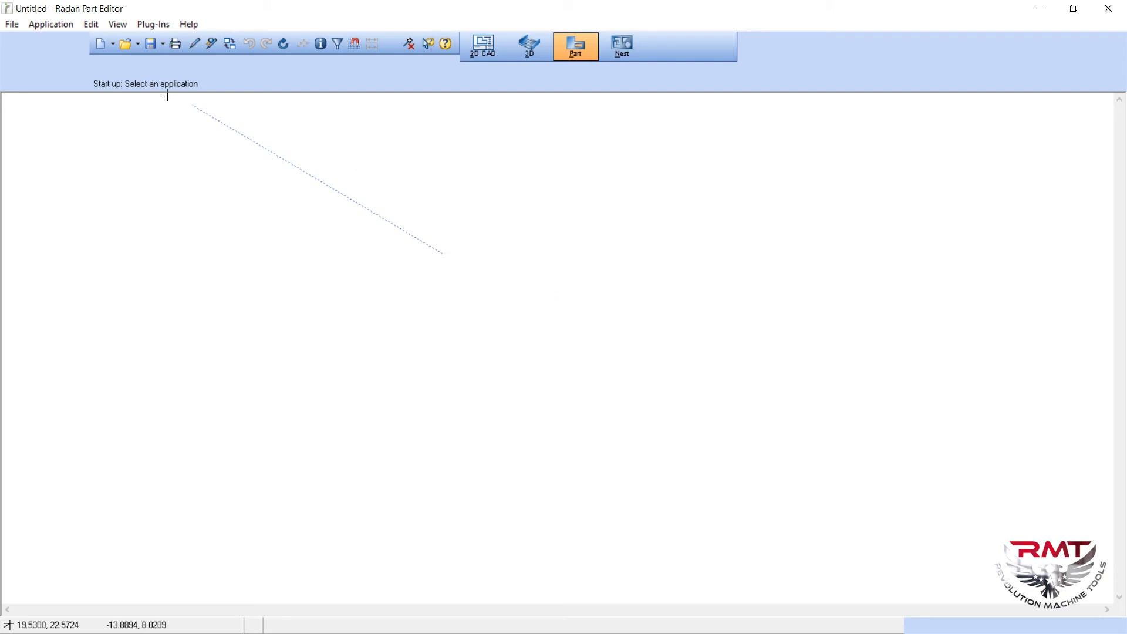
left_click(126, 43)
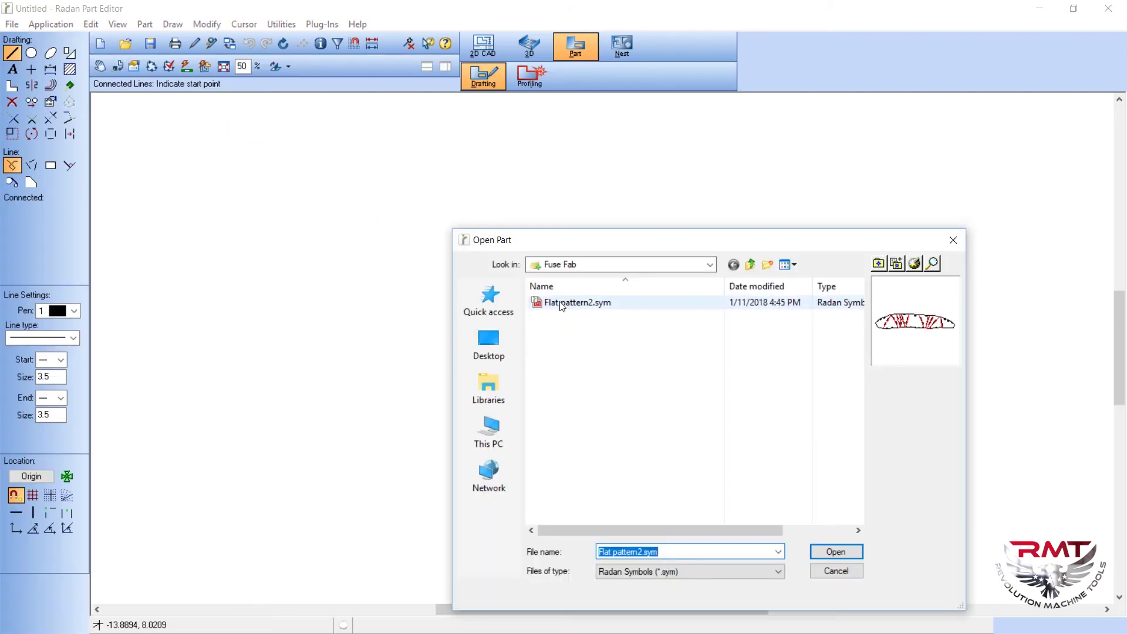
left_click(574, 305)
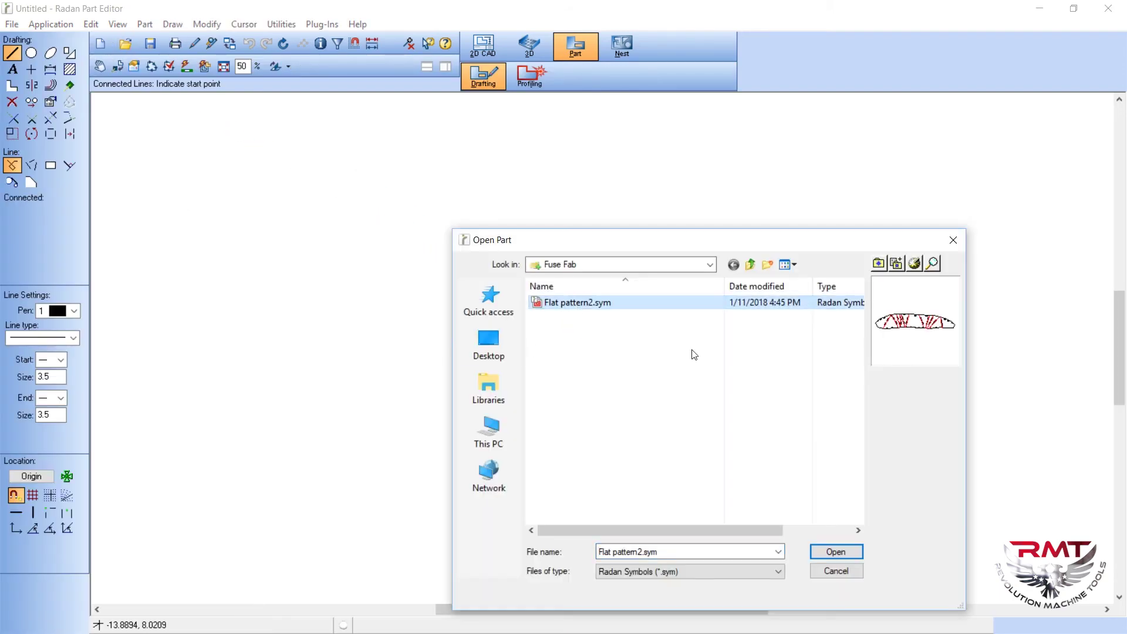
left_click(833, 552)
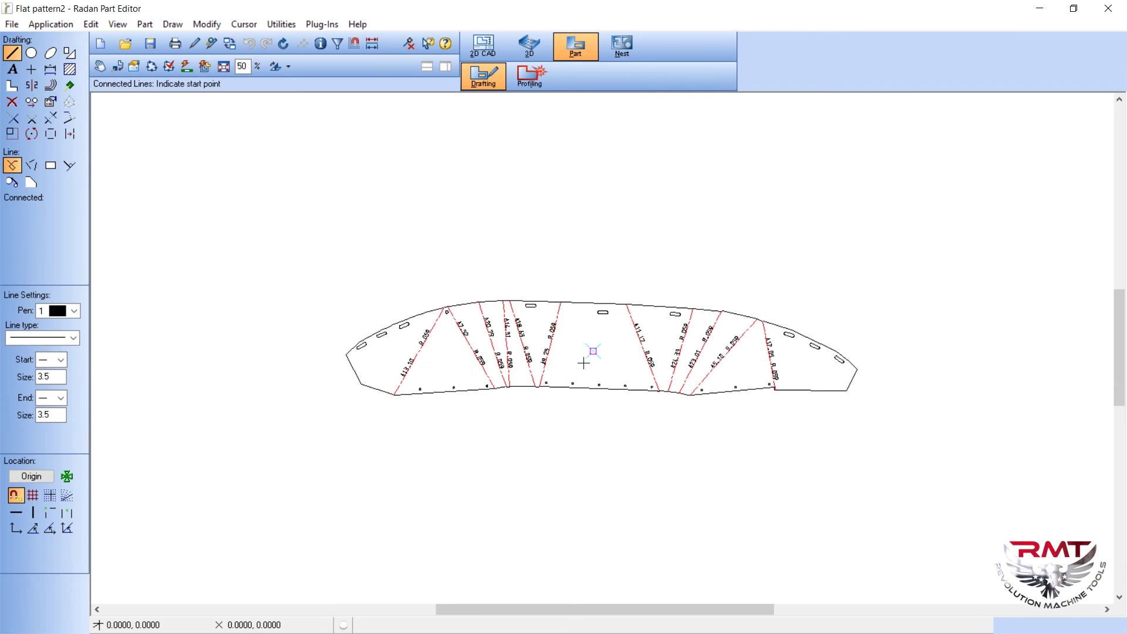
- Apply the BARNES upfold template to the flat pattern with default bend radius 0.059, angle 90 and bend allowance 0.25 as setback at 90
scroll(583, 360, "up", 3)
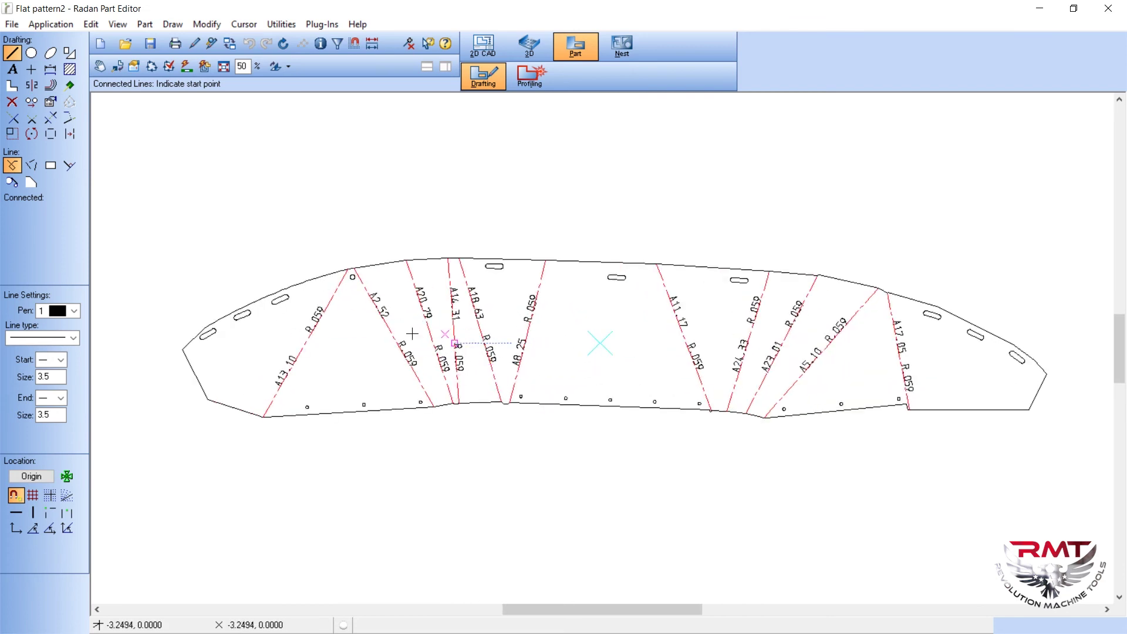
scroll(268, 383, "up", 5)
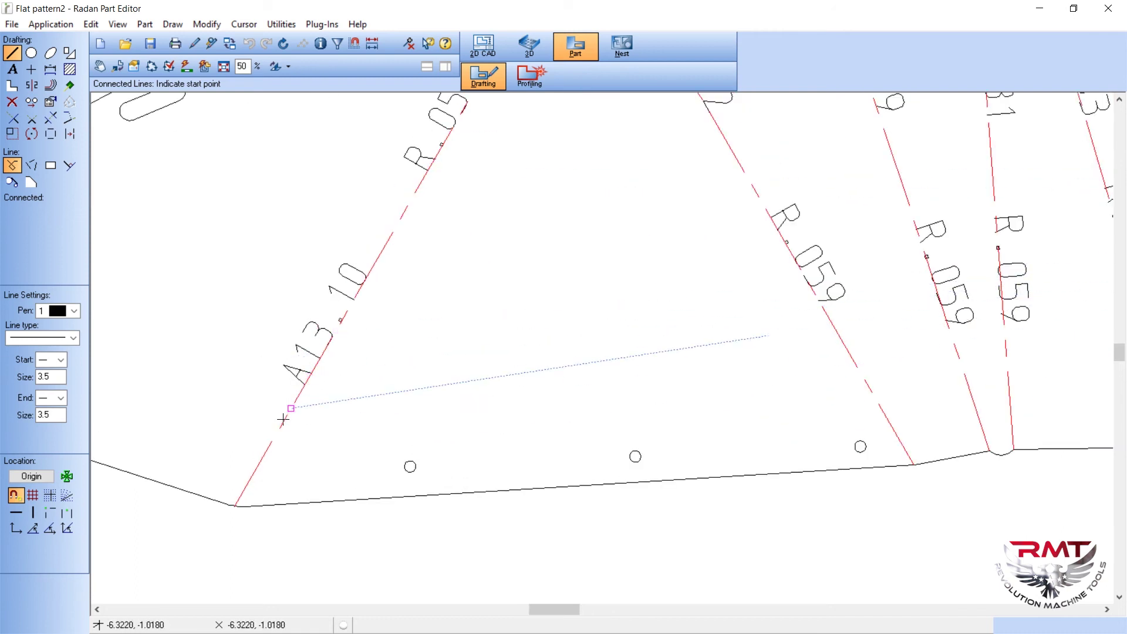
scroll(288, 422, "down", 5)
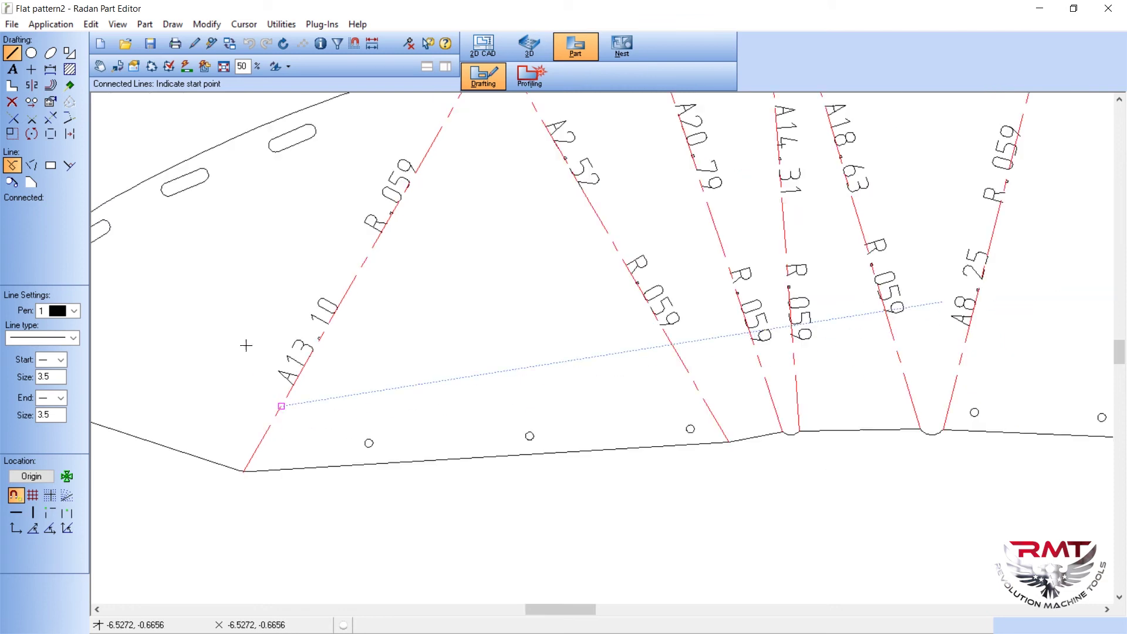
left_click(288, 67)
left_click(305, 102)
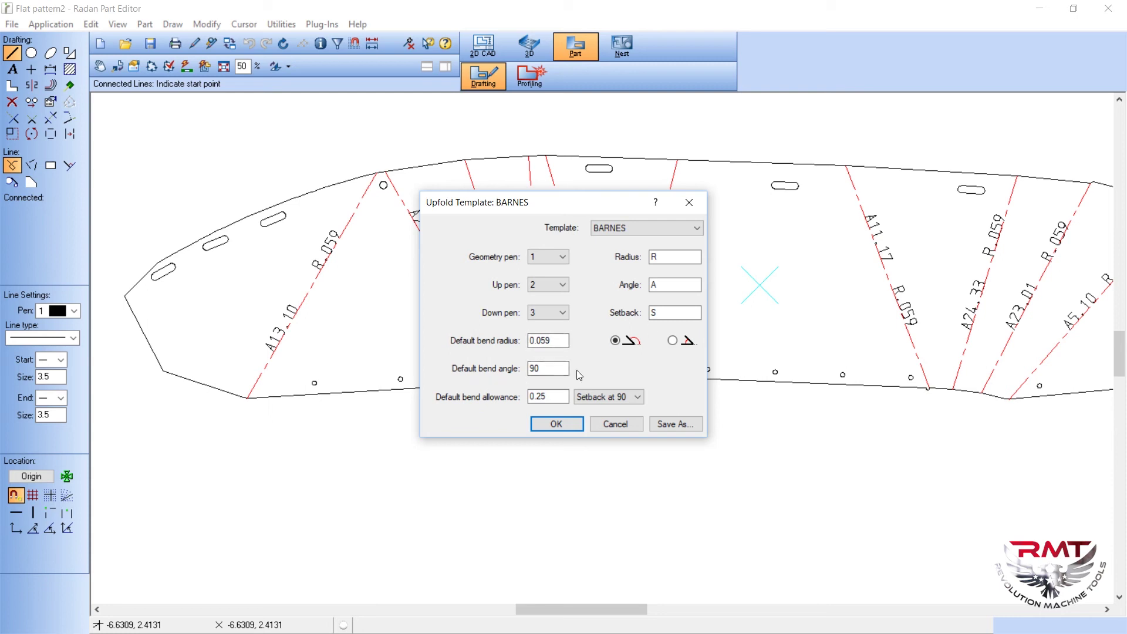
left_click(578, 427)
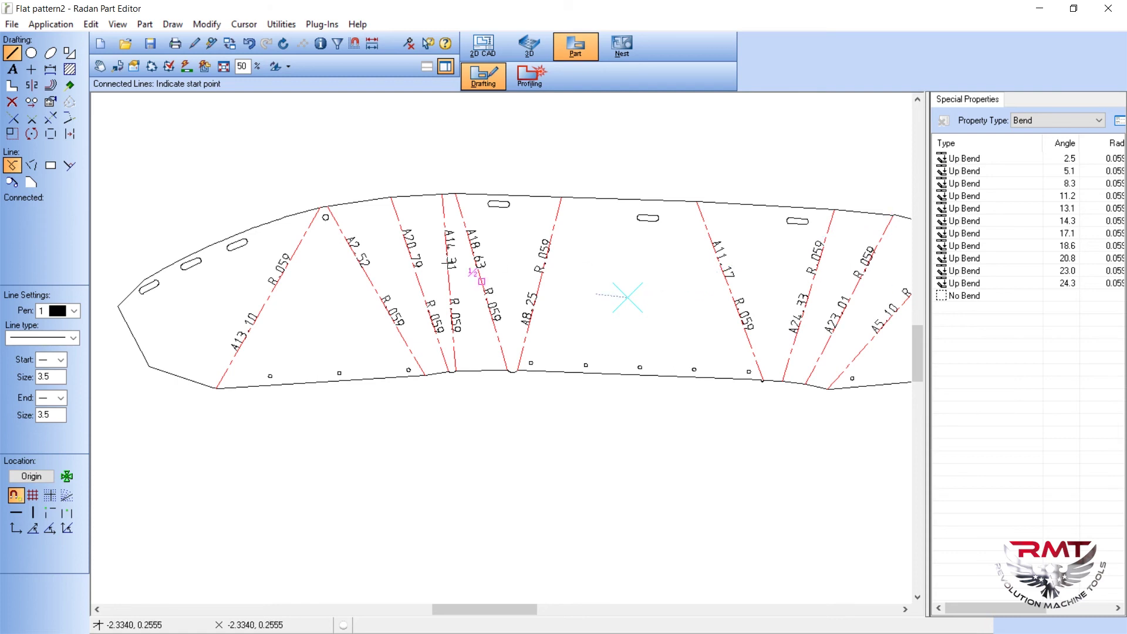
scroll(427, 264, "down", 3)
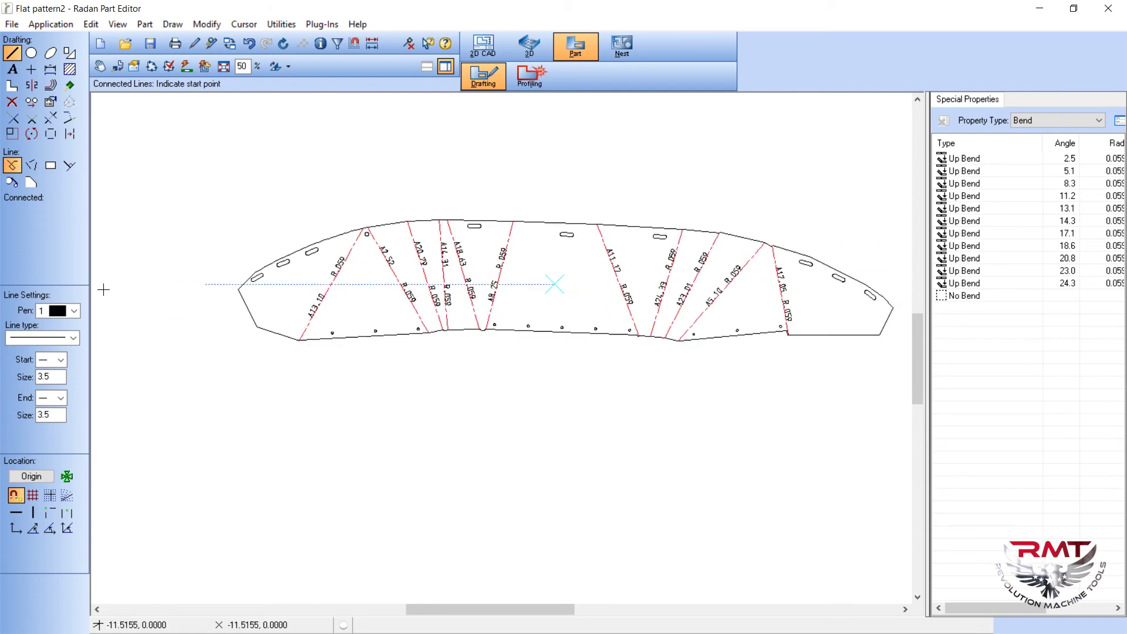
left_click(72, 310)
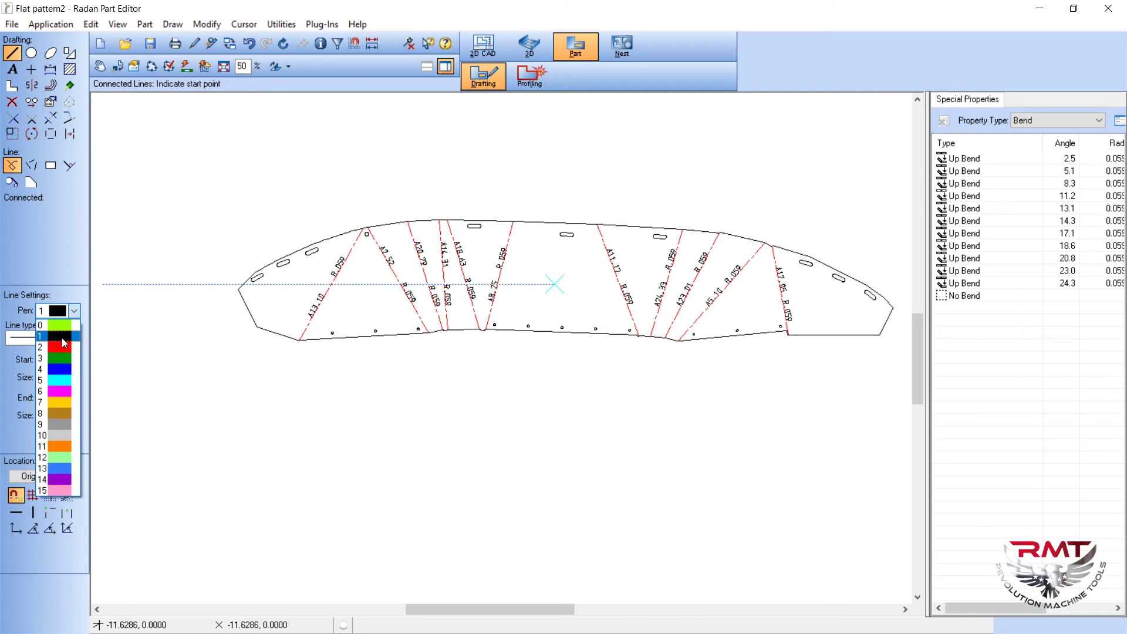
left_click(74, 311)
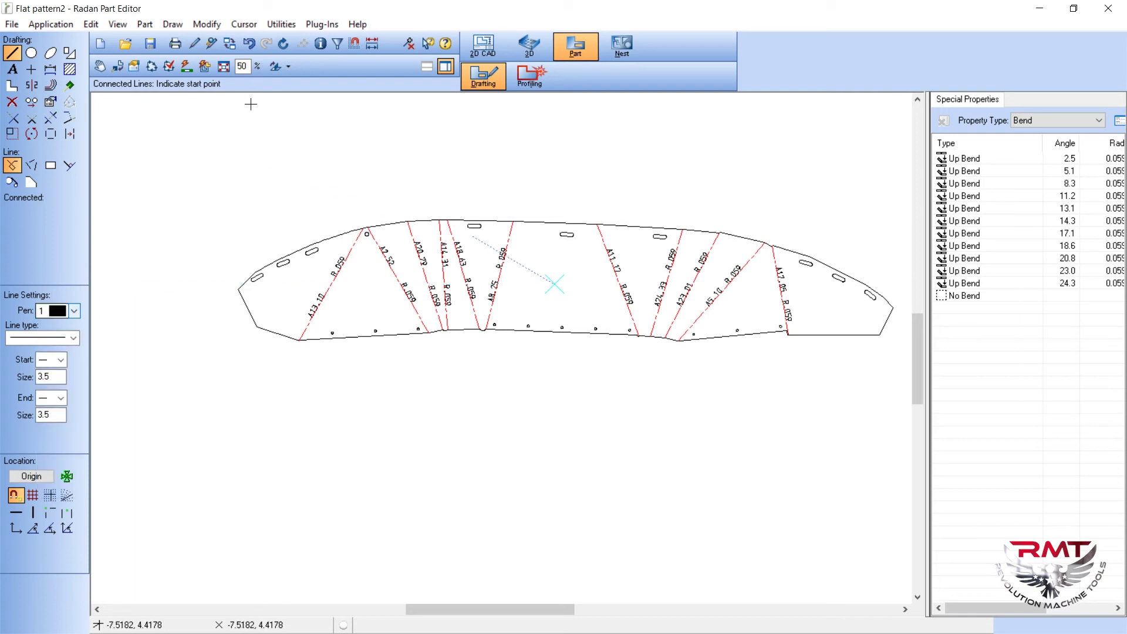
- Fold up the flat pattern into a 3D part with Add bends enabled
left_click(275, 66)
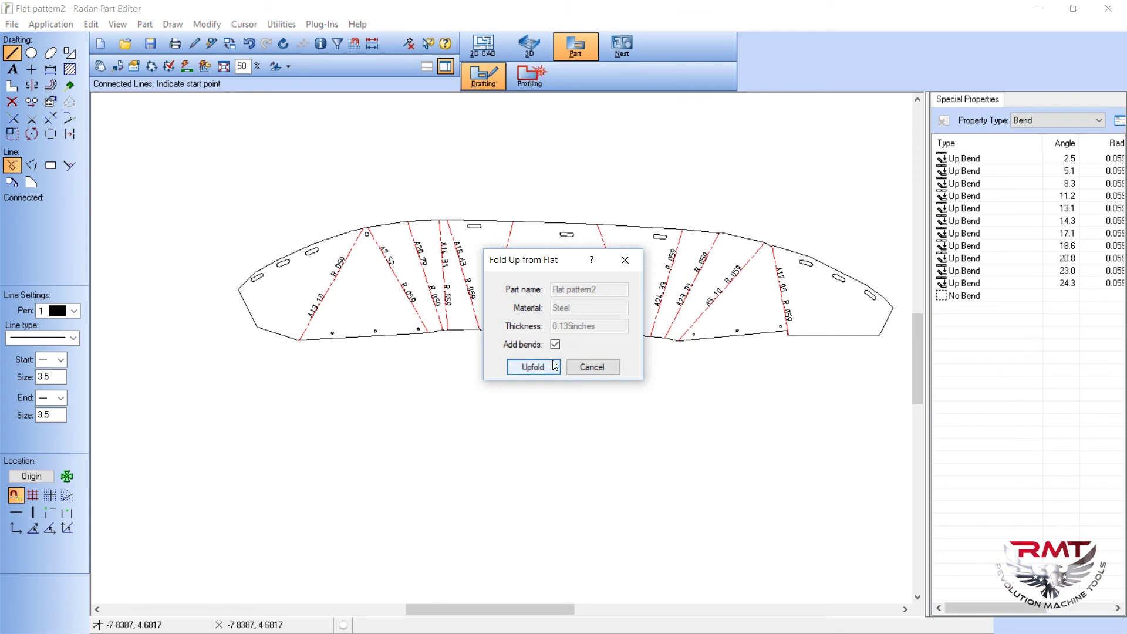
left_click(534, 367)
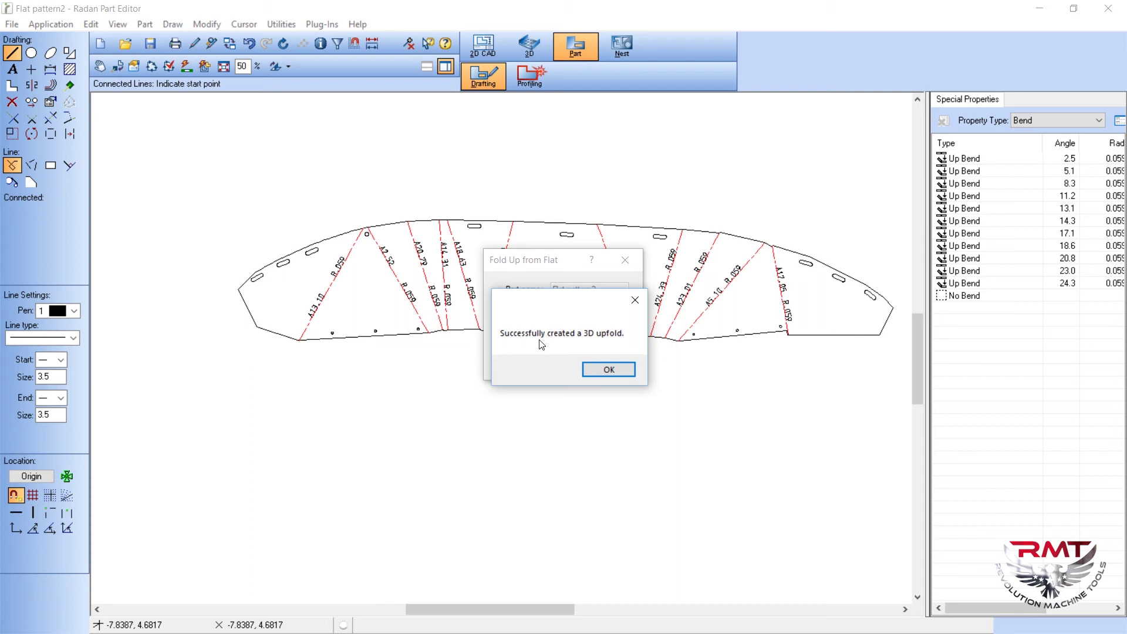
left_click(599, 370)
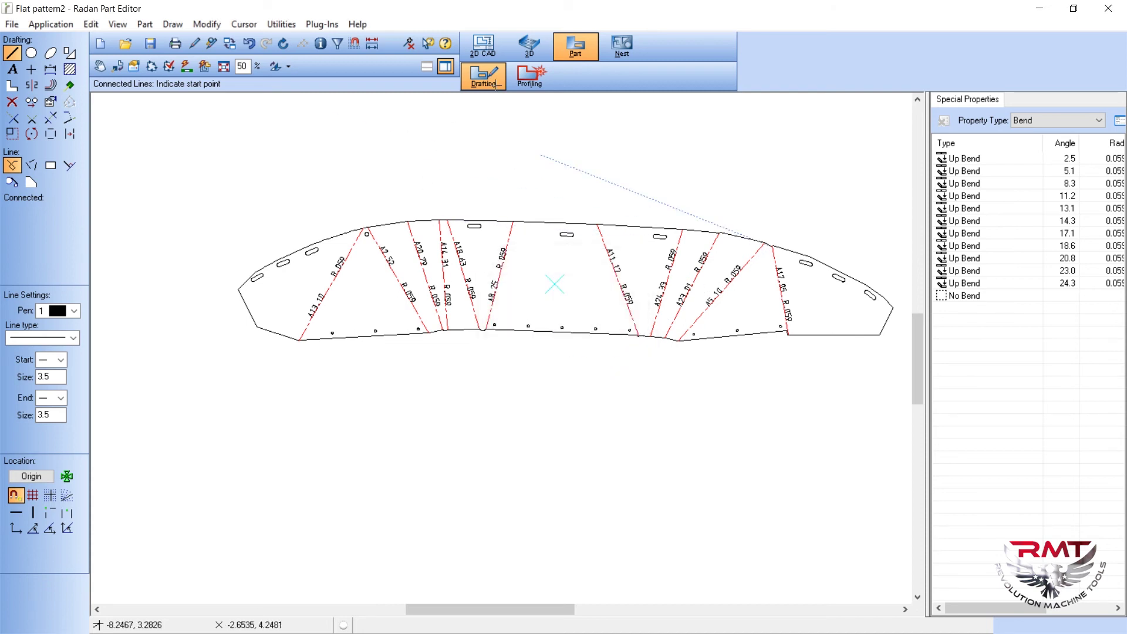
- Switch to 3D modelling, saving the changes to the flat pattern, and view the folded part from several angles
left_click(533, 50)
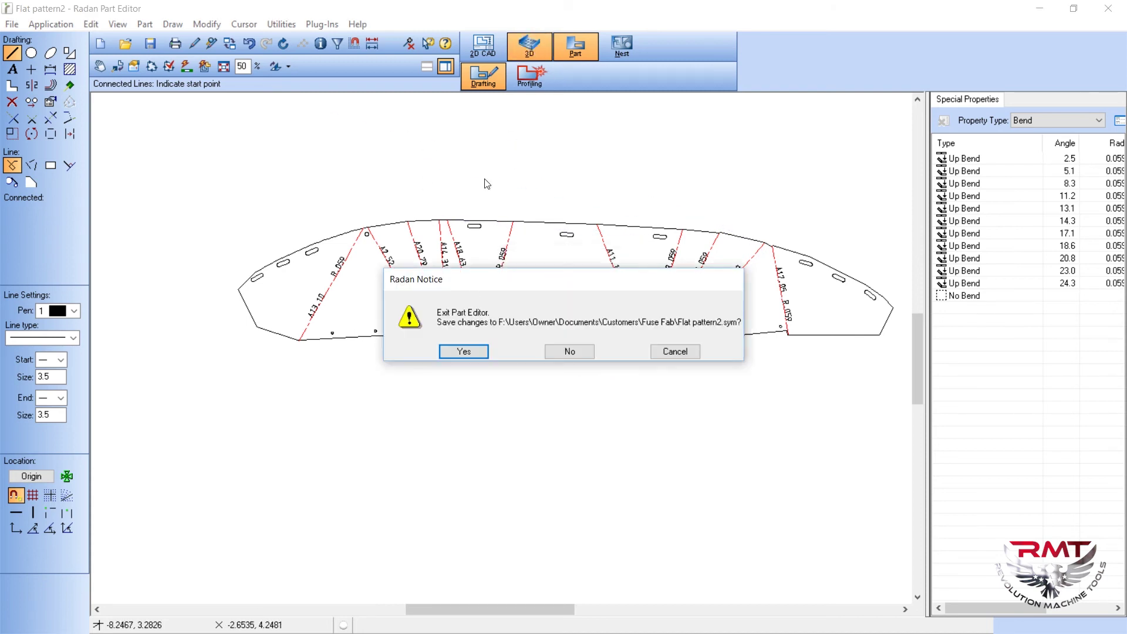
left_click(464, 352)
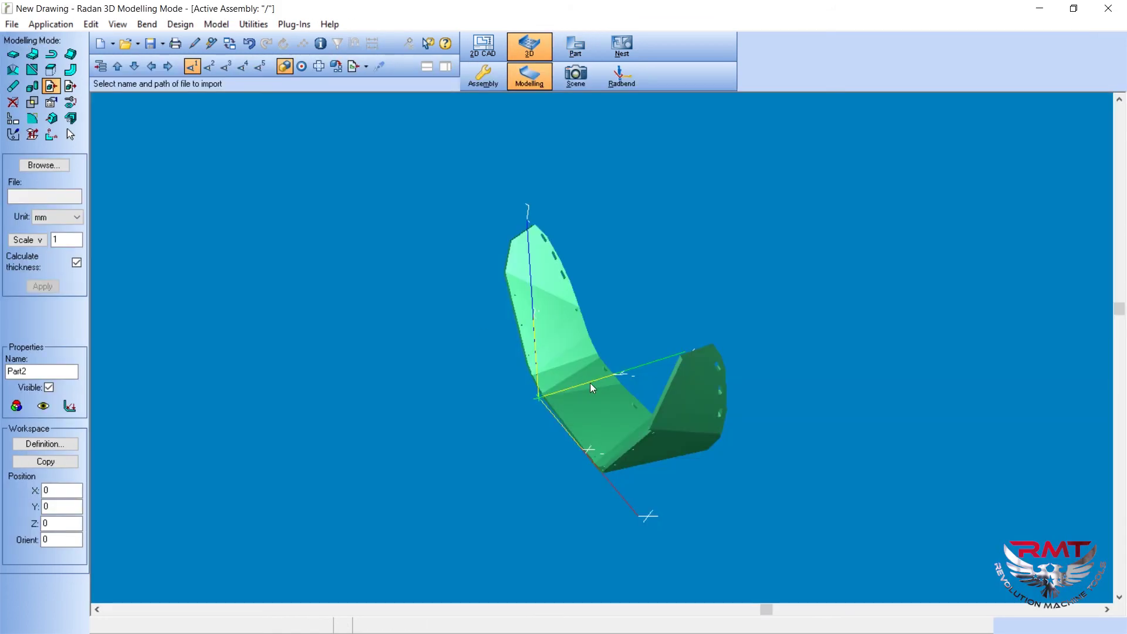
middle_click_drag(703, 412, 369, 302)
middle_click_drag(782, 360, 707, 285)
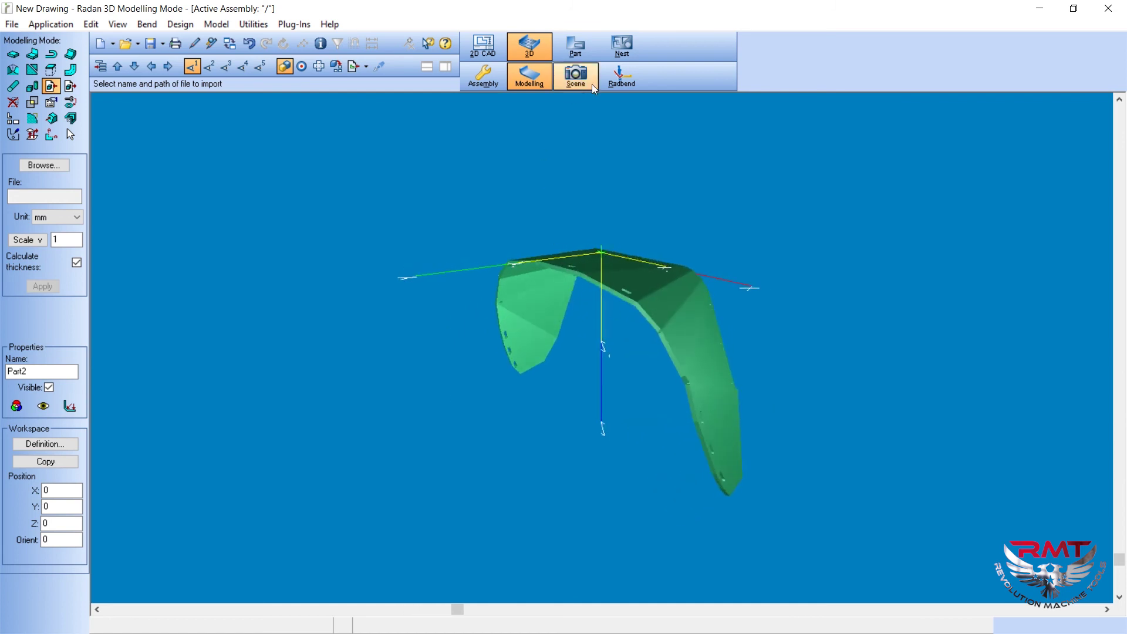
- Load the folded part into Radbend and enlarge the tool setup and flat pattern views above the 3D model
left_click(637, 82)
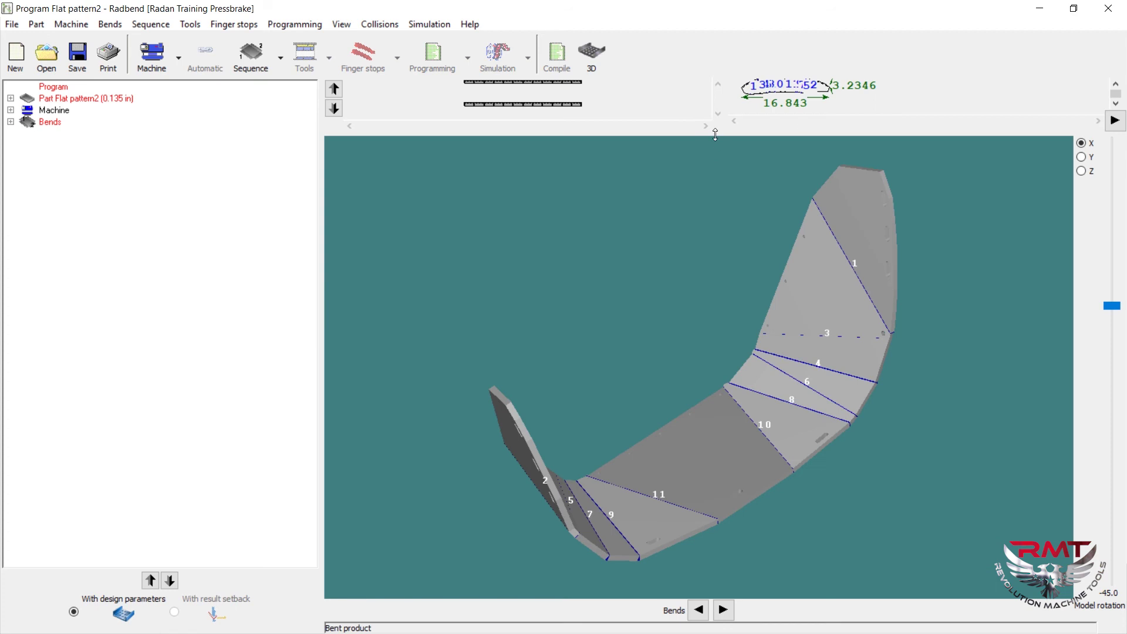
left_click_drag(716, 131, 716, 202)
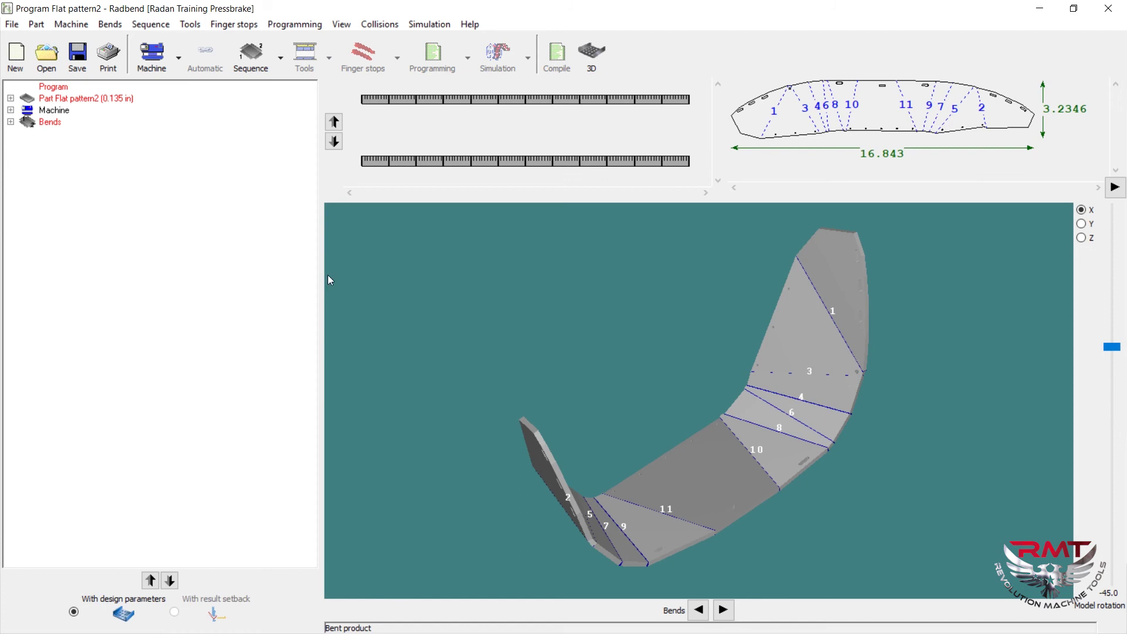
- Assign Mild Steel as the part's material and dismiss the tool profile warning
left_click(37, 24)
left_click(81, 189)
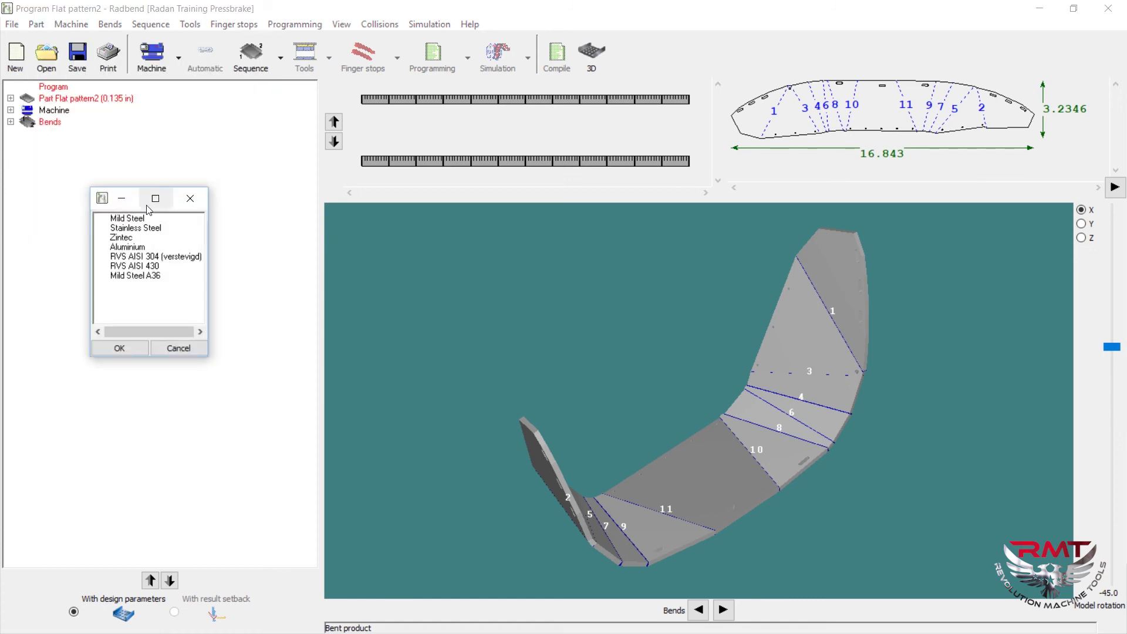
left_click(129, 218)
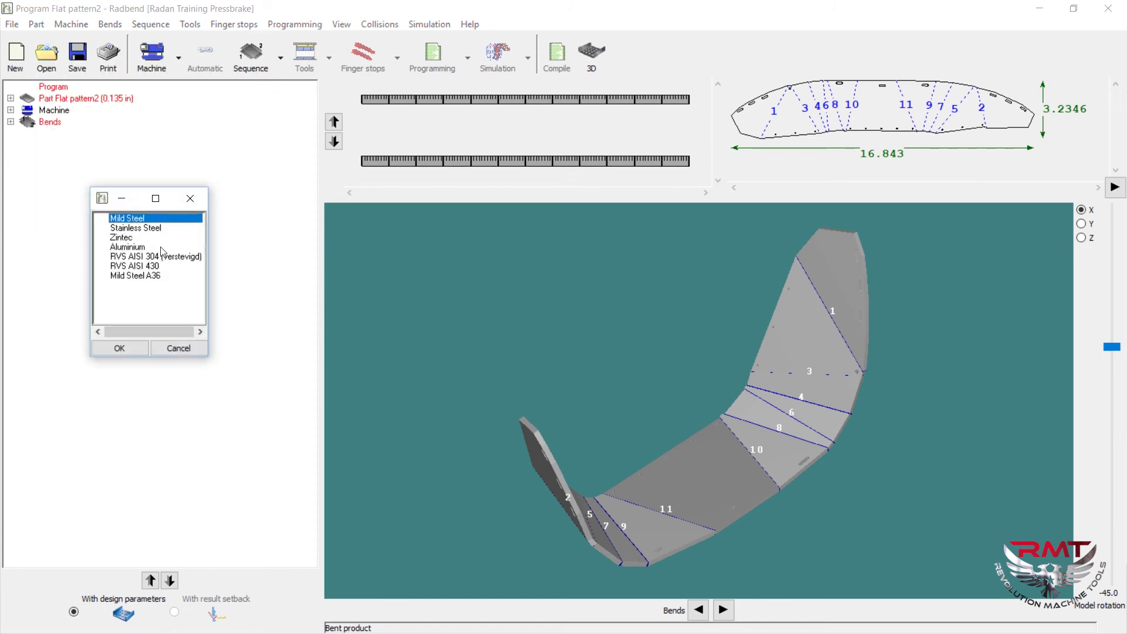
left_click(119, 348)
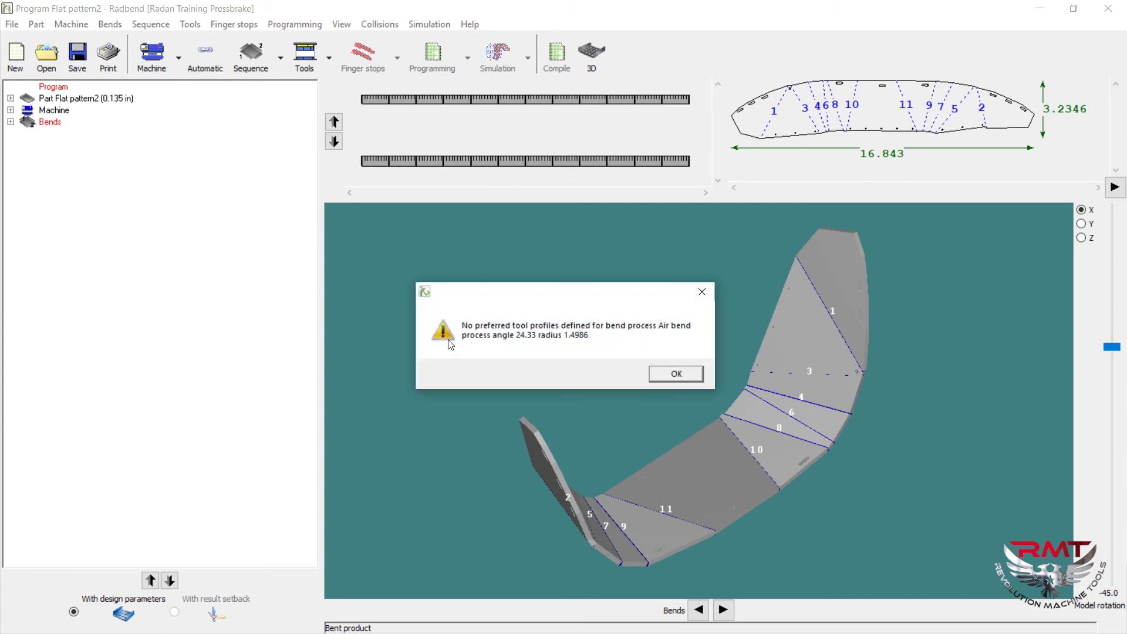
left_click(677, 375)
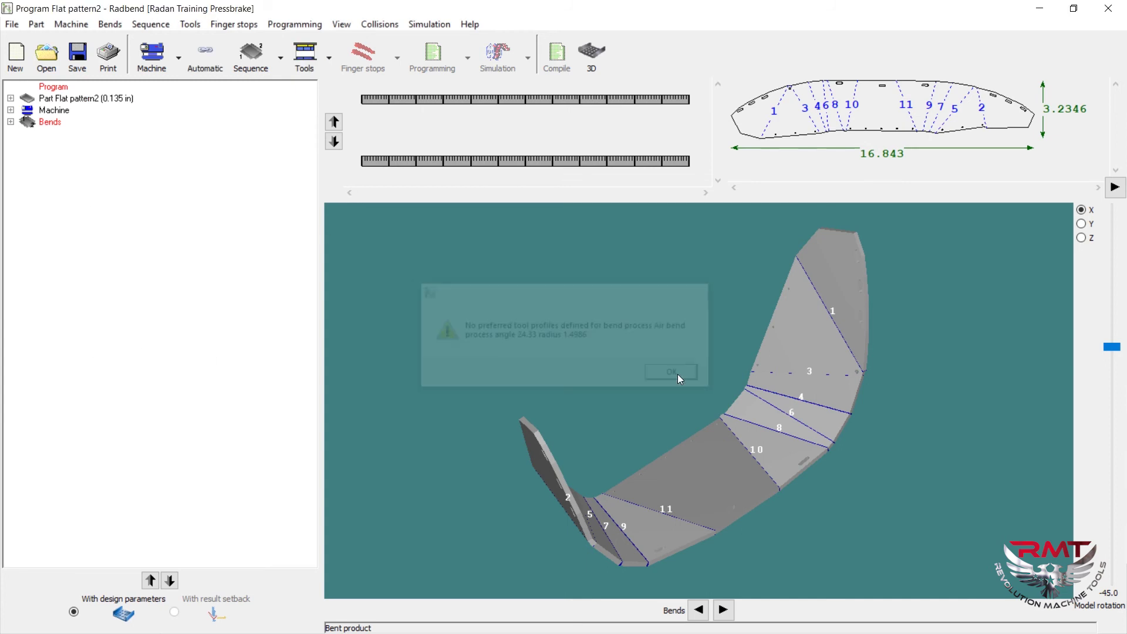
- Select the tooling for all bends automatically and pick the resulting tool setup
left_click(330, 58)
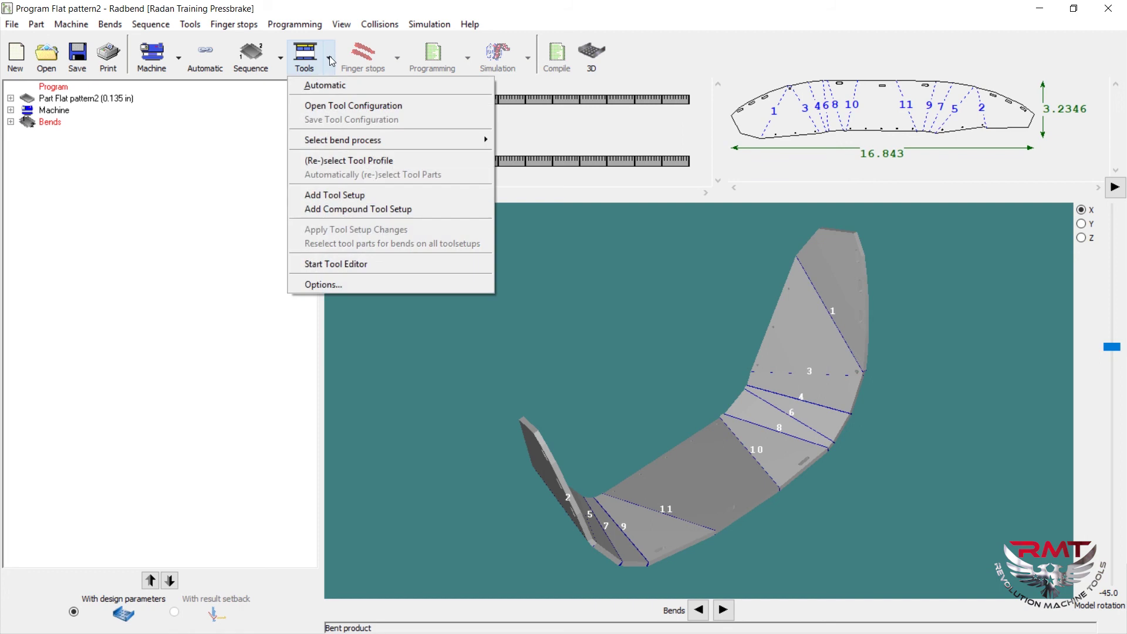
left_click(327, 86)
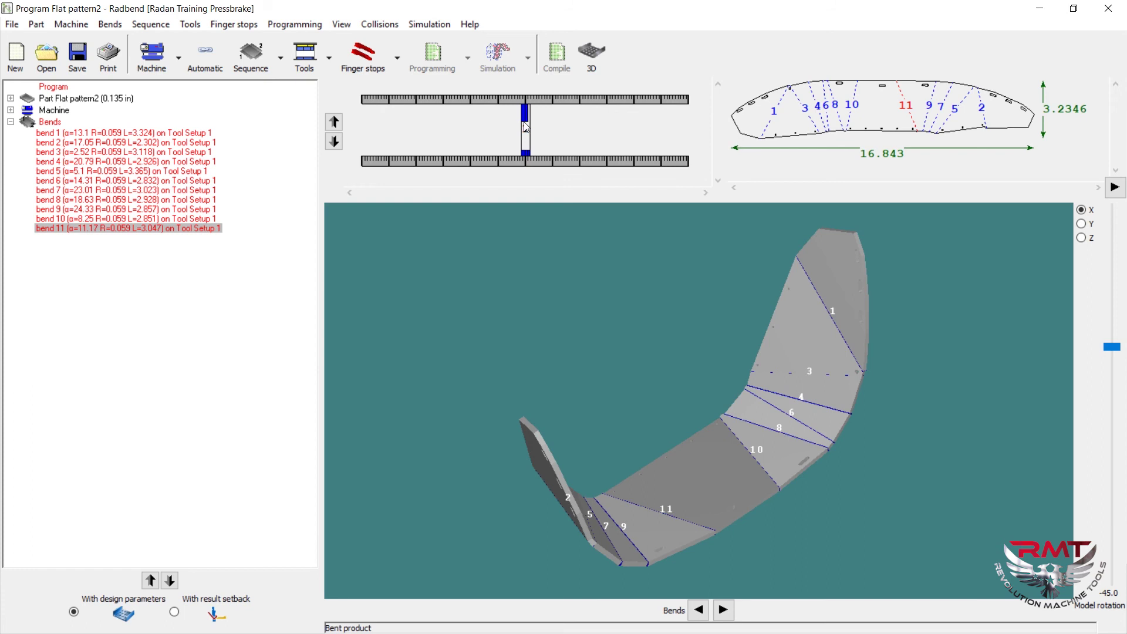
left_click(526, 126)
- Position the finger stops automatically with tools unchanged, accept manual positions with the centre of gravity in front, and inspect the setup
left_click(398, 59)
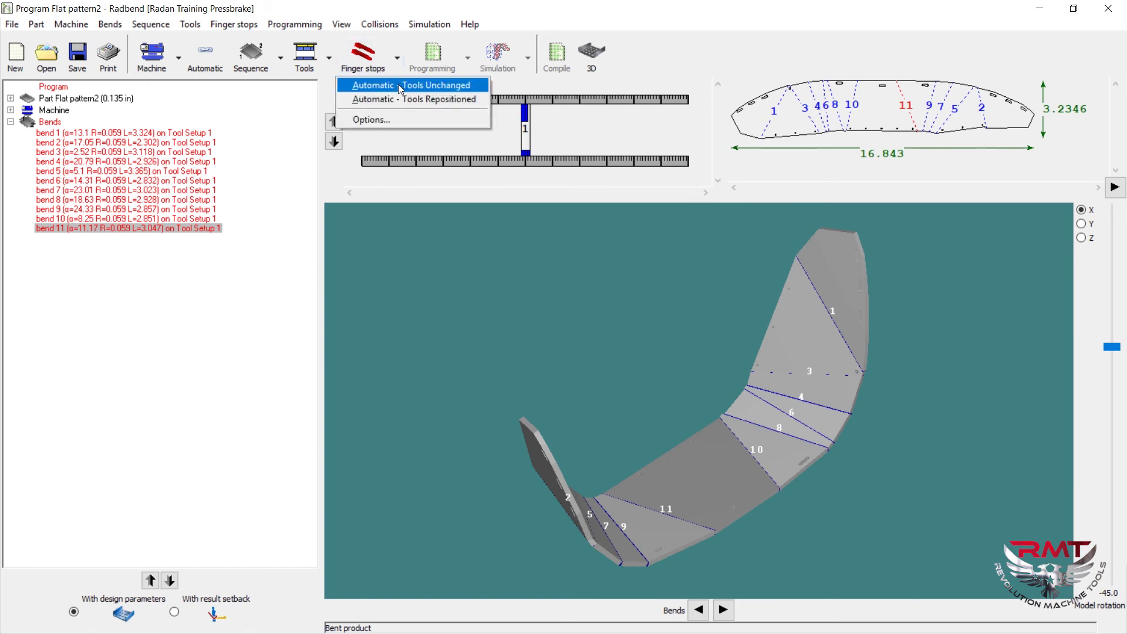
left_click(416, 87)
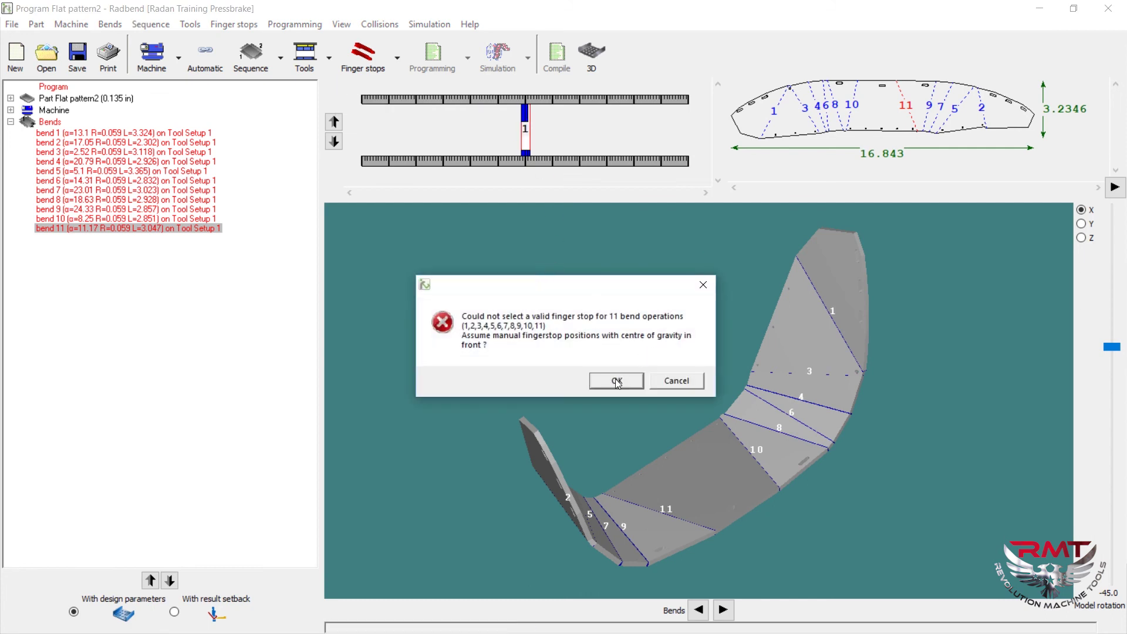
left_click(615, 380)
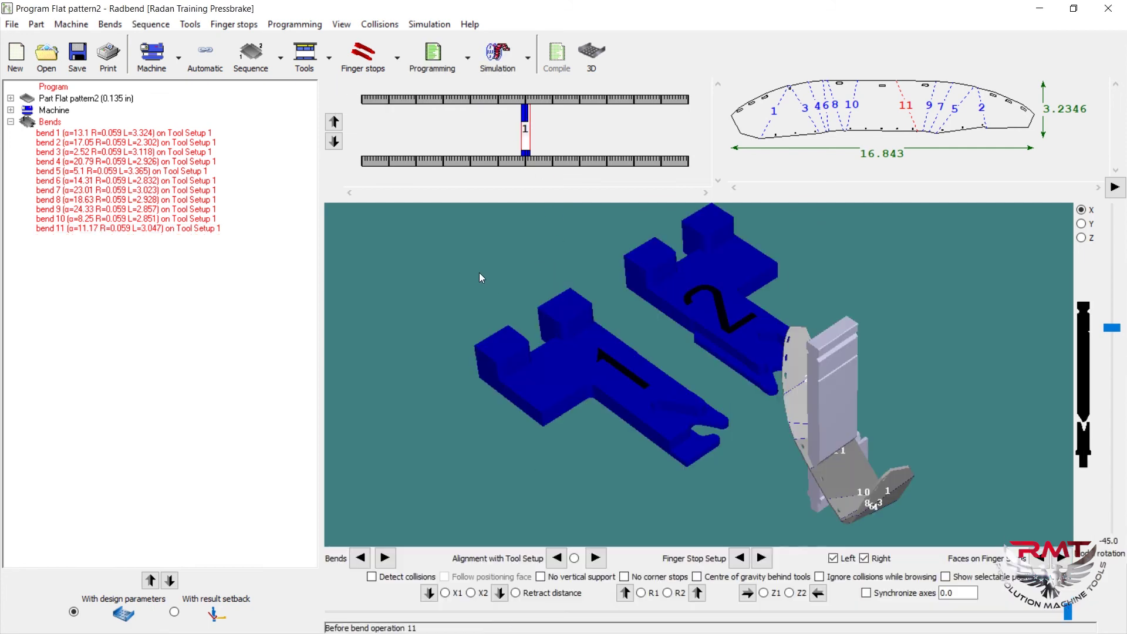
scroll(578, 328, "down", 3)
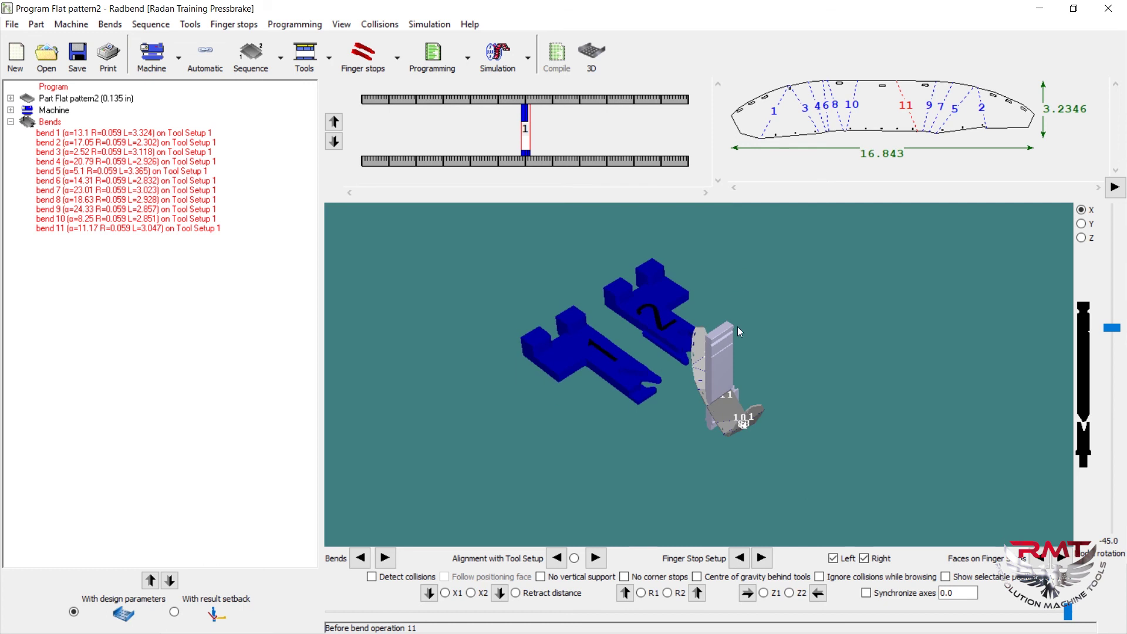
scroll(764, 340, "up", 3)
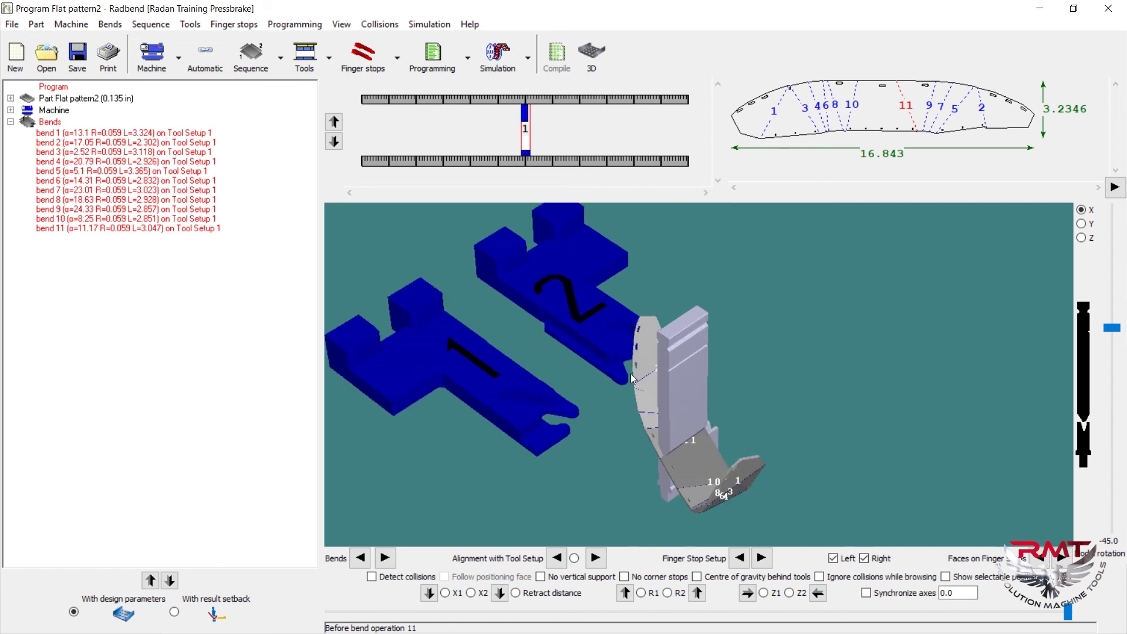
left_click_drag(631, 375, 628, 340)
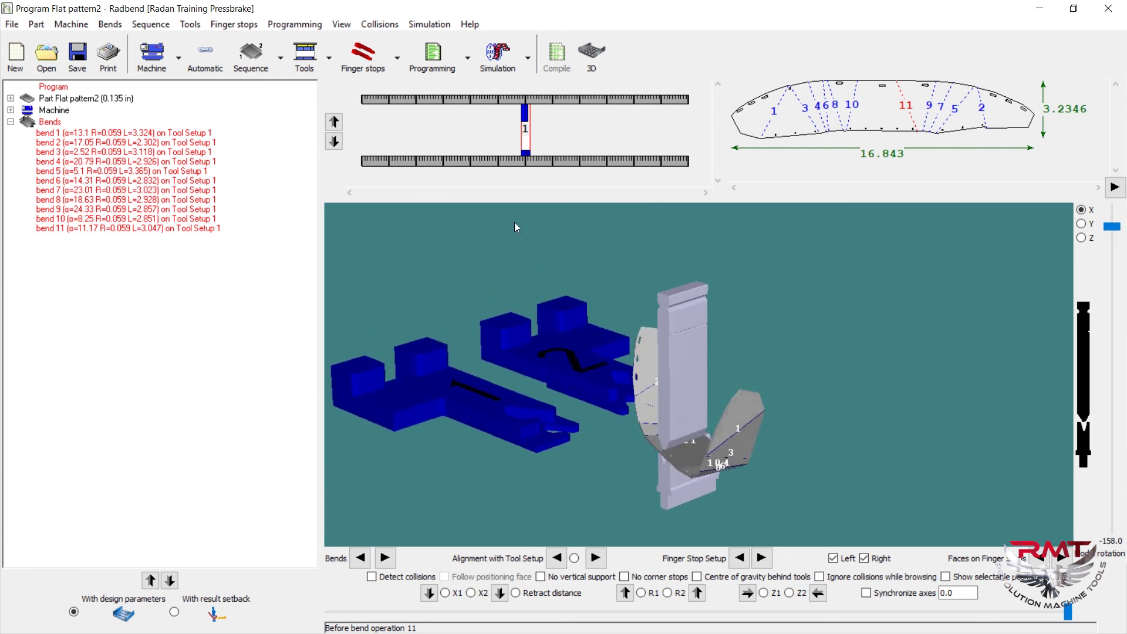
- Run the bending simulation on the press brake and watch the tooling area up close
left_click(498, 58)
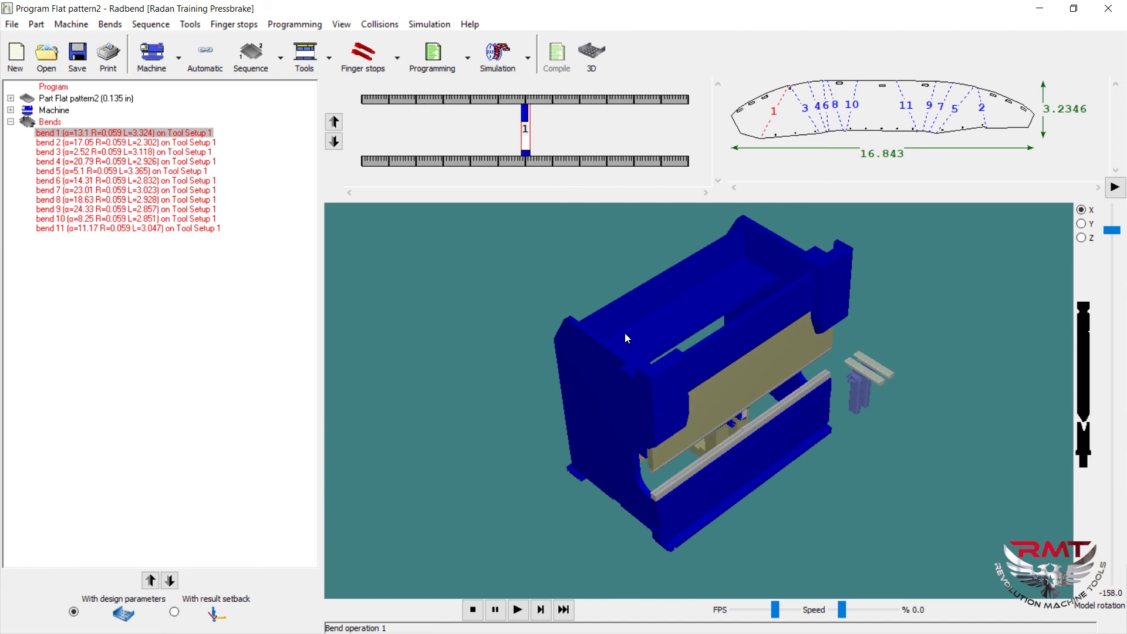
left_click_drag(763, 464, 766, 423)
scroll(757, 424, "up", 6)
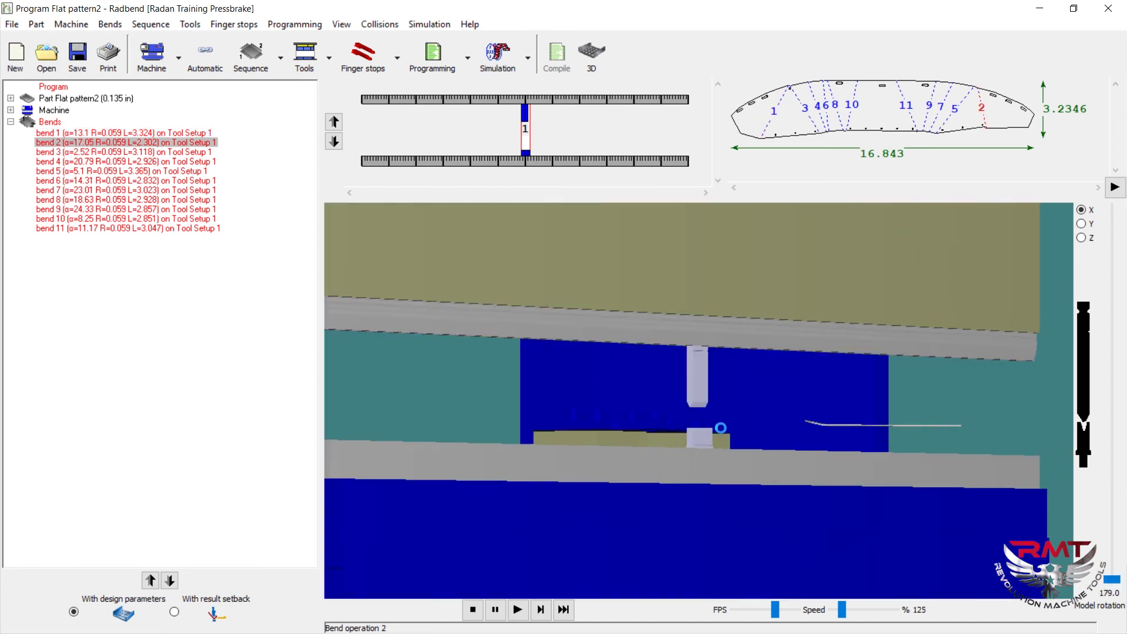
left_click_drag(678, 336, 680, 343)
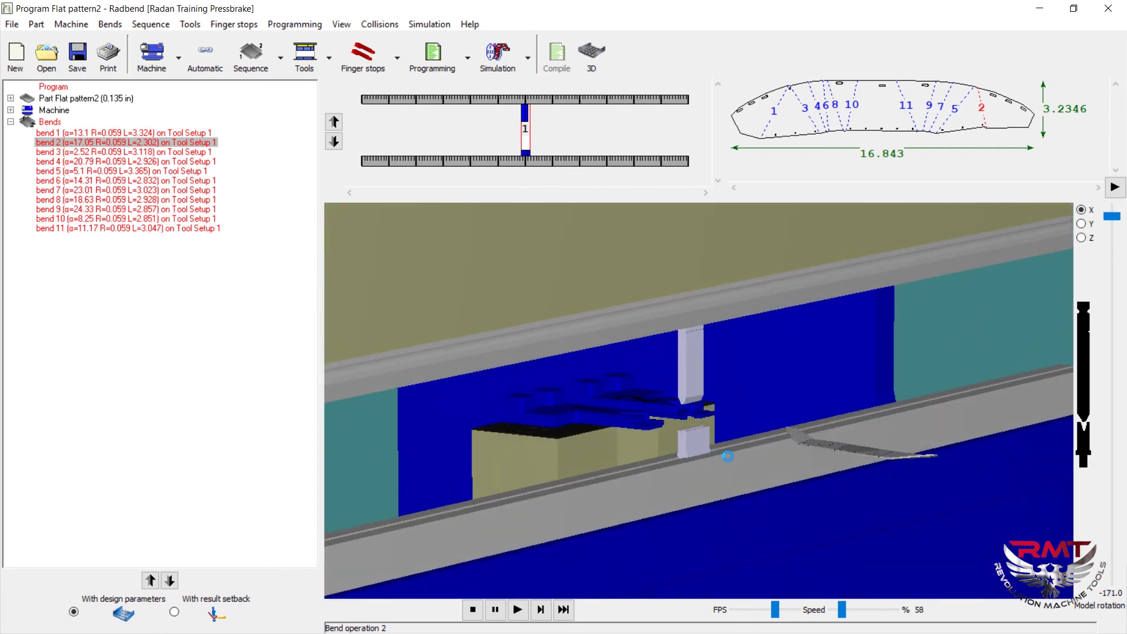
- Follow the bending simulation through to bend 11 and inspect the fully bent part up close
scroll(727, 453, "up", 3)
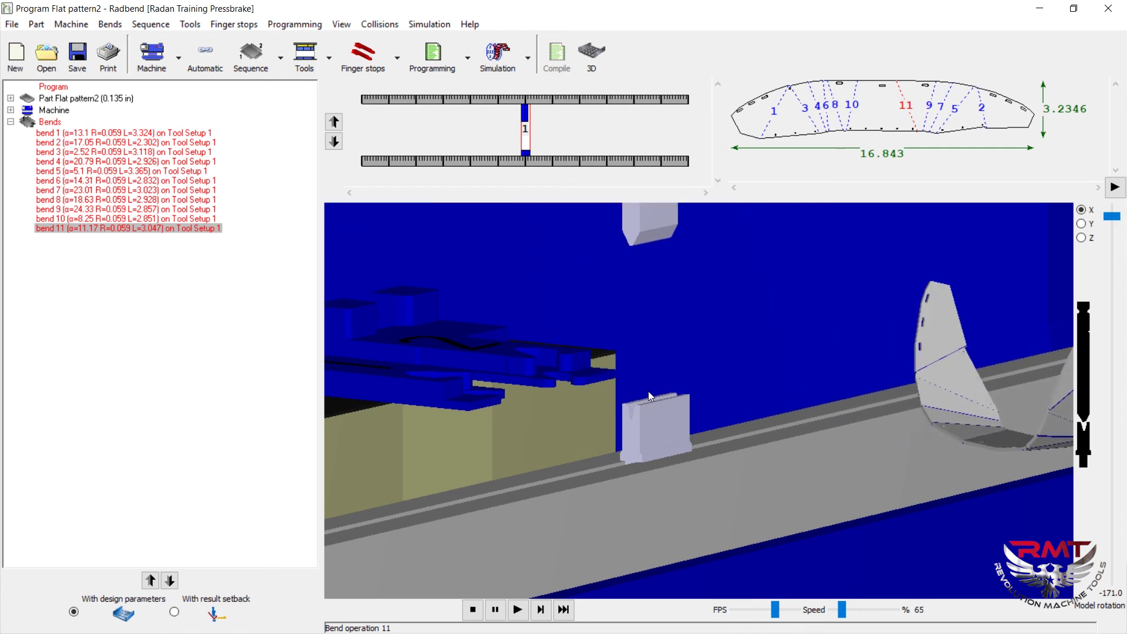
left_click_drag(880, 344, 860, 357)
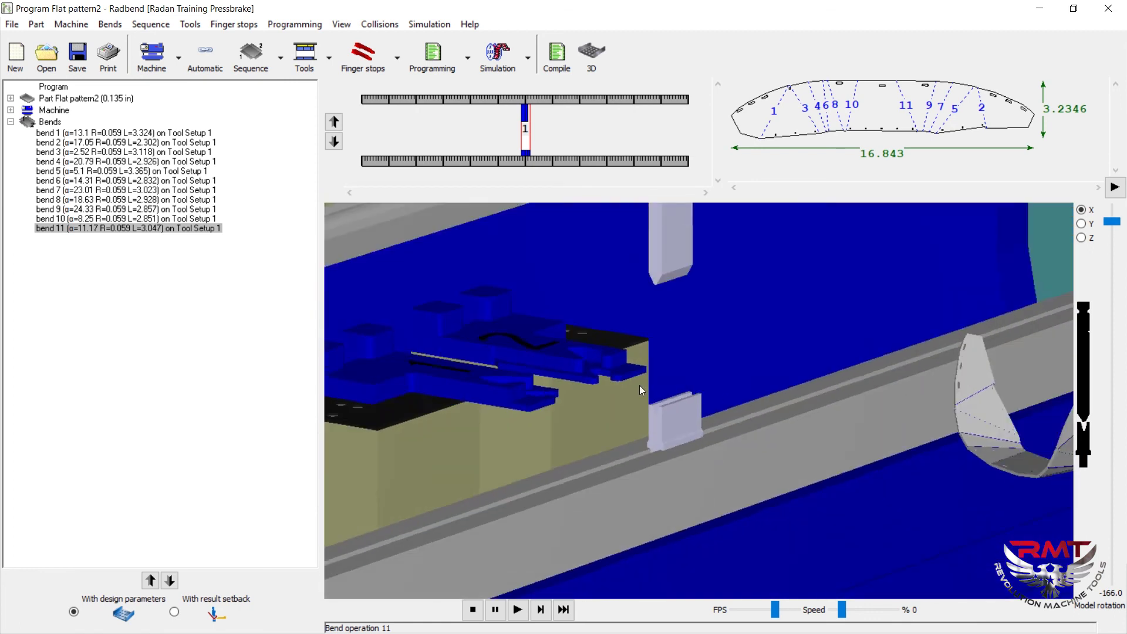
scroll(810, 403, "down", 3)
scroll(1024, 416, "up", 5)
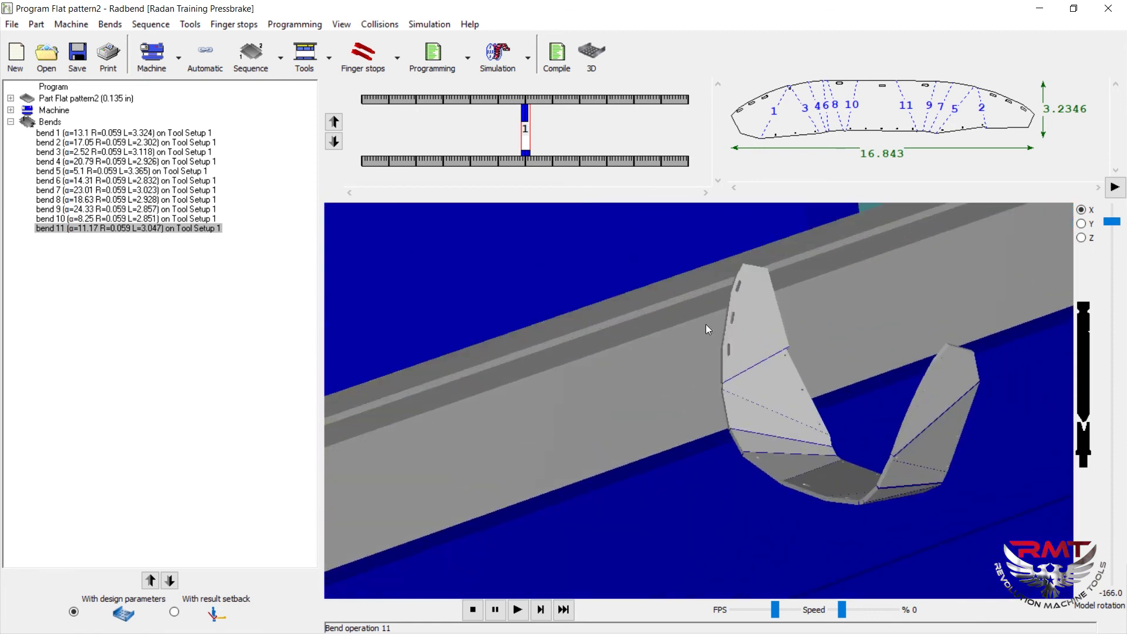
- Compile the program with bitmaps into an Accurpress ETS3000 NC file, Flat pattern2.xml, in the Fuse Fab folder, replacing the existing file
left_click(562, 68)
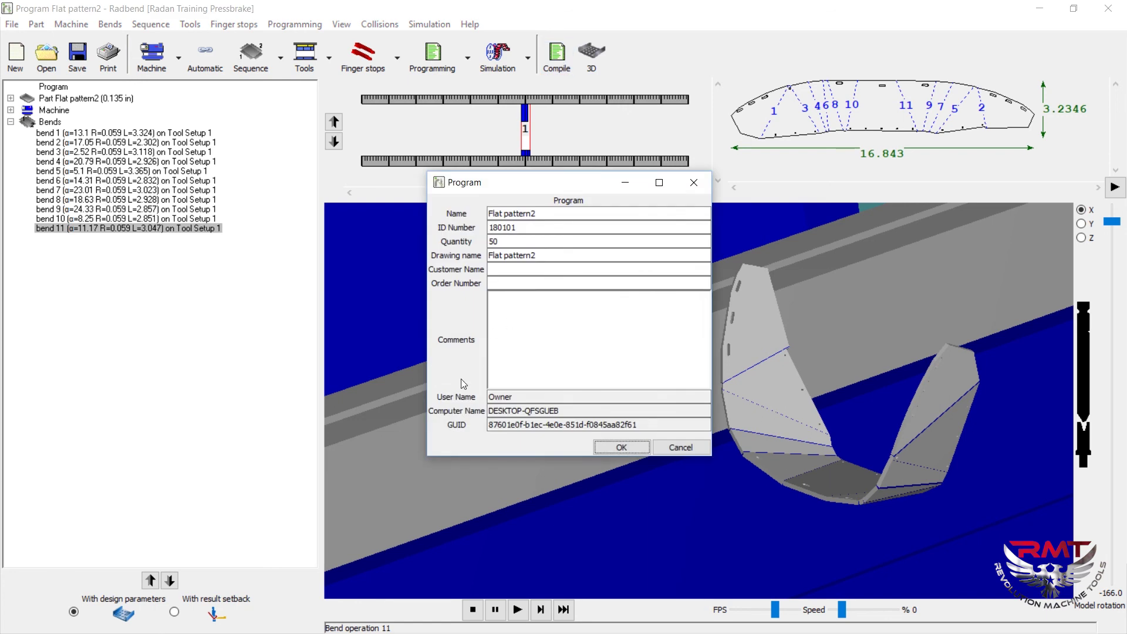
left_click(623, 447)
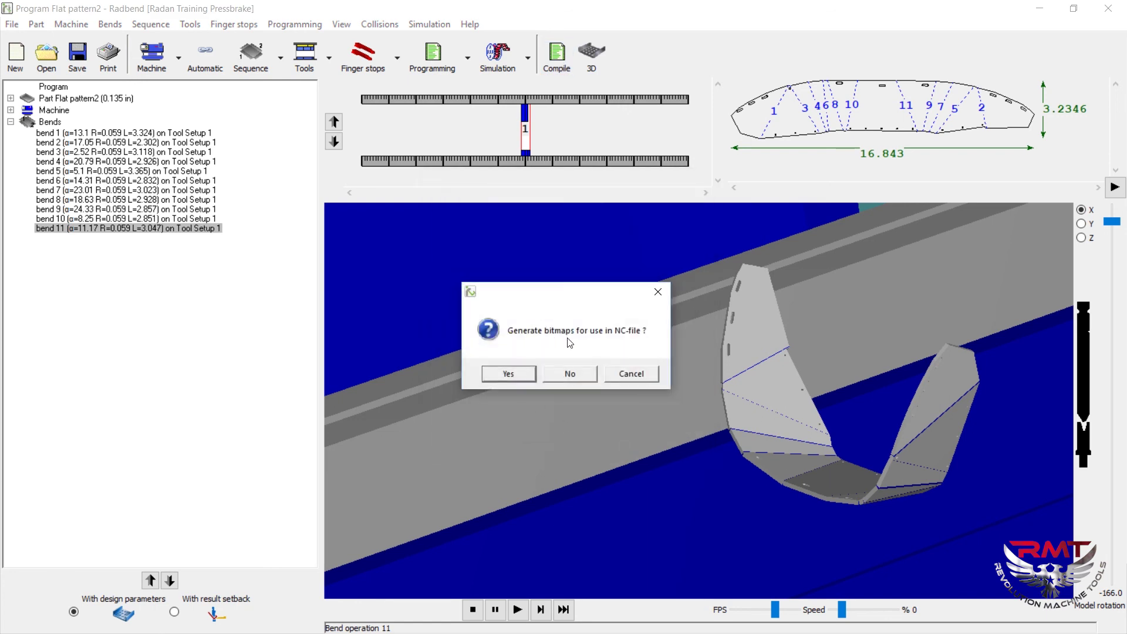
left_click(508, 374)
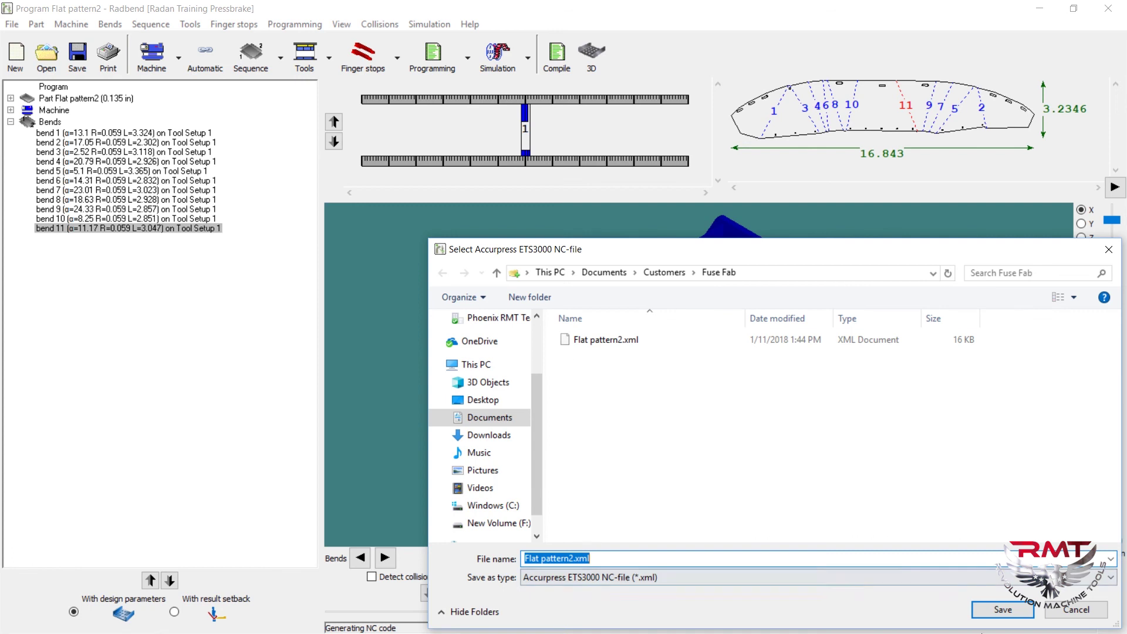
left_click(1004, 609)
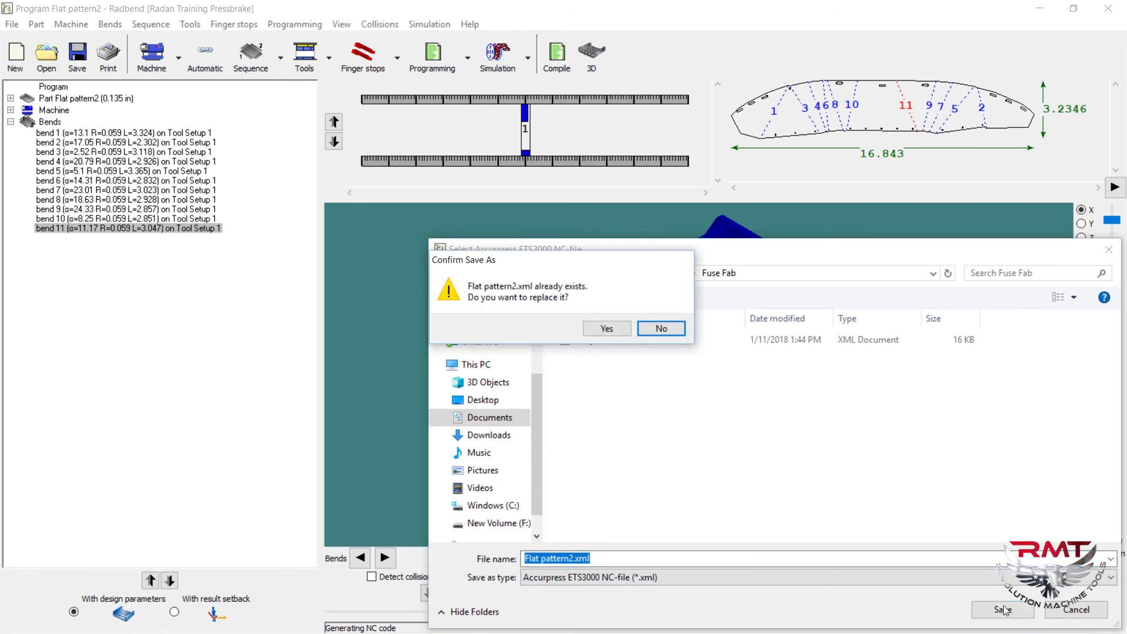
left_click(604, 329)
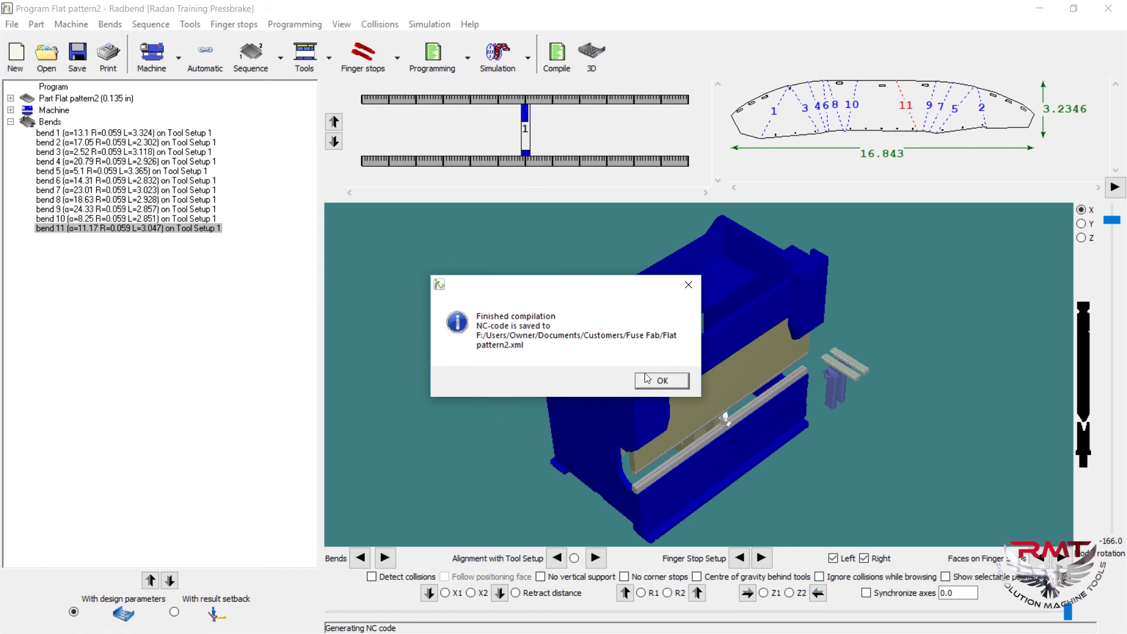
left_click(662, 381)
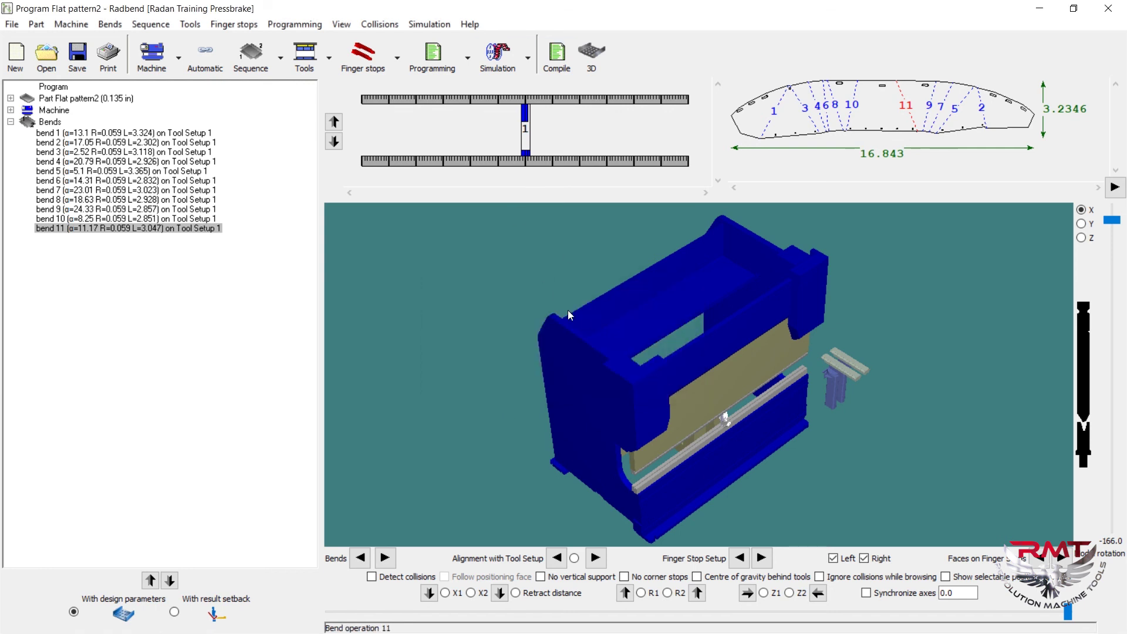
left_click_drag(690, 407, 681, 379)
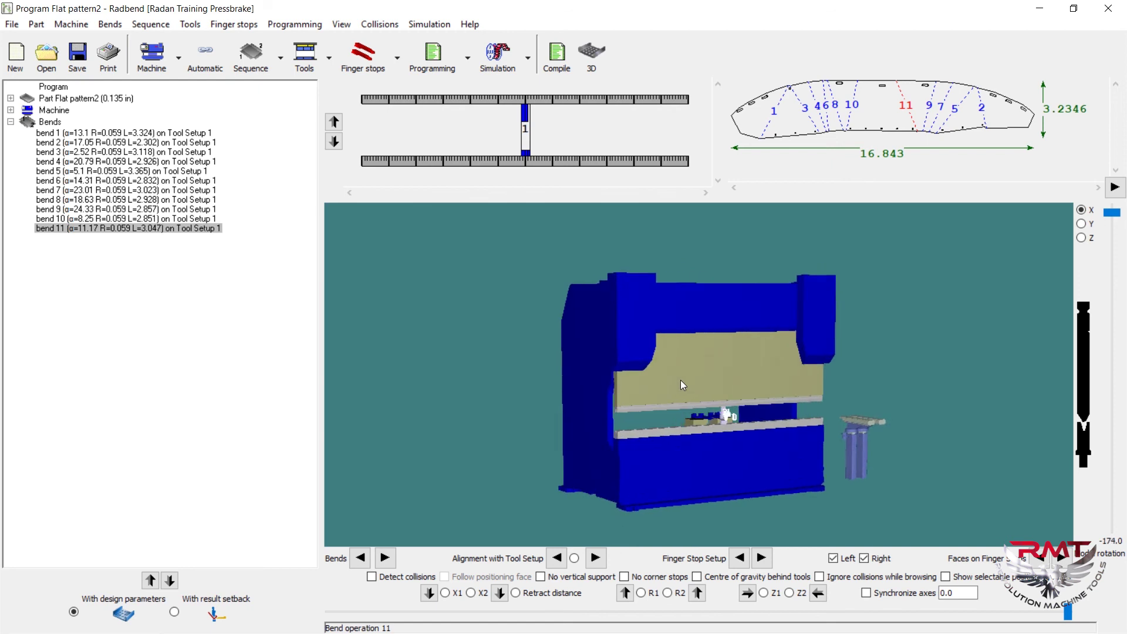